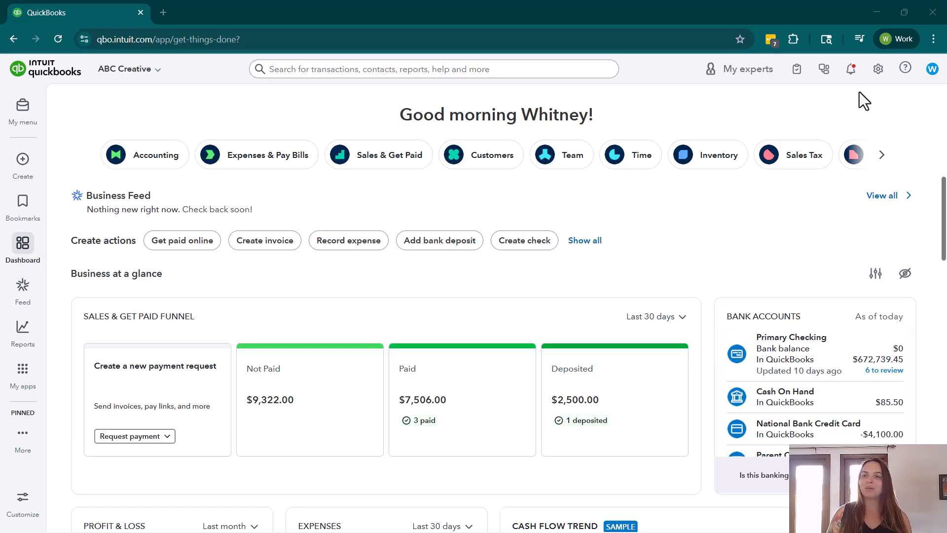
- Open the sales section of the account and settings and turn on automatic invoice reminders
click(878, 73)
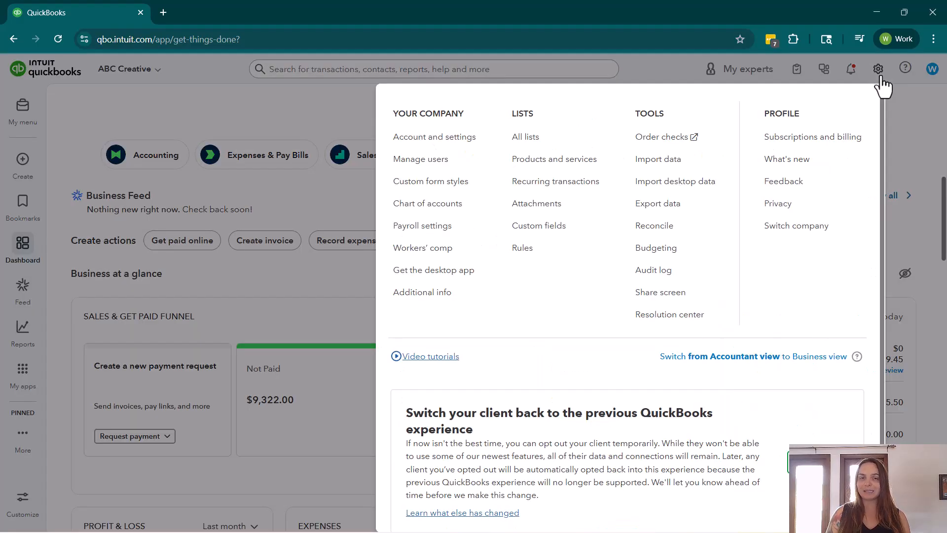
click(467, 134)
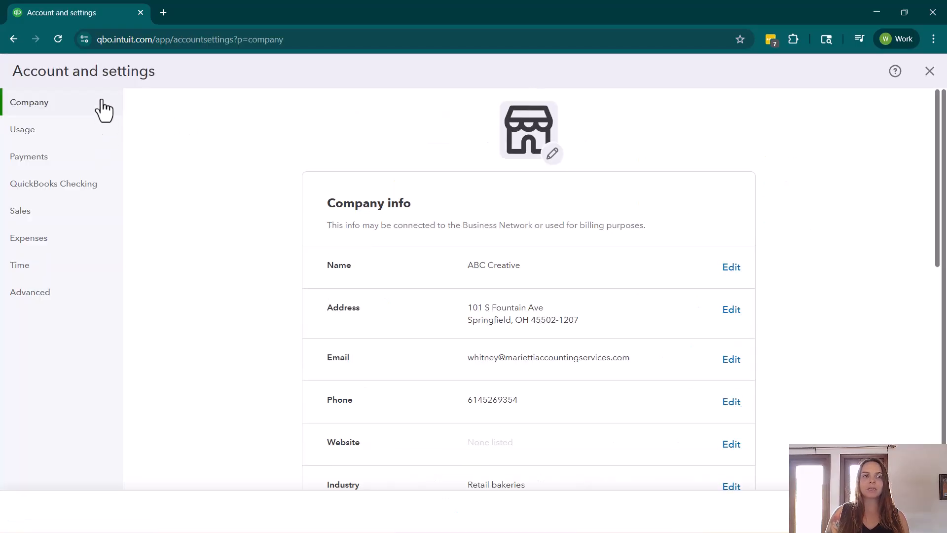
click(34, 217)
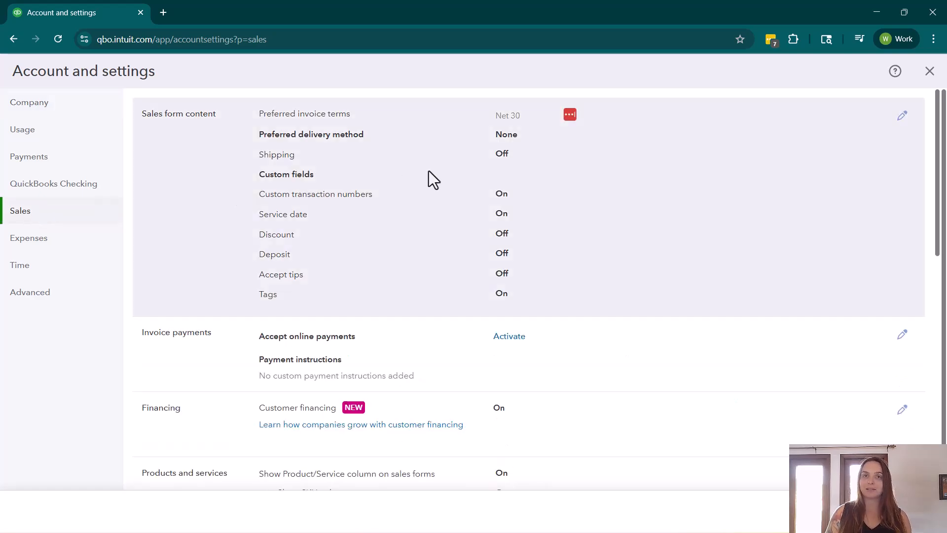
scroll(454, 200, down, 6)
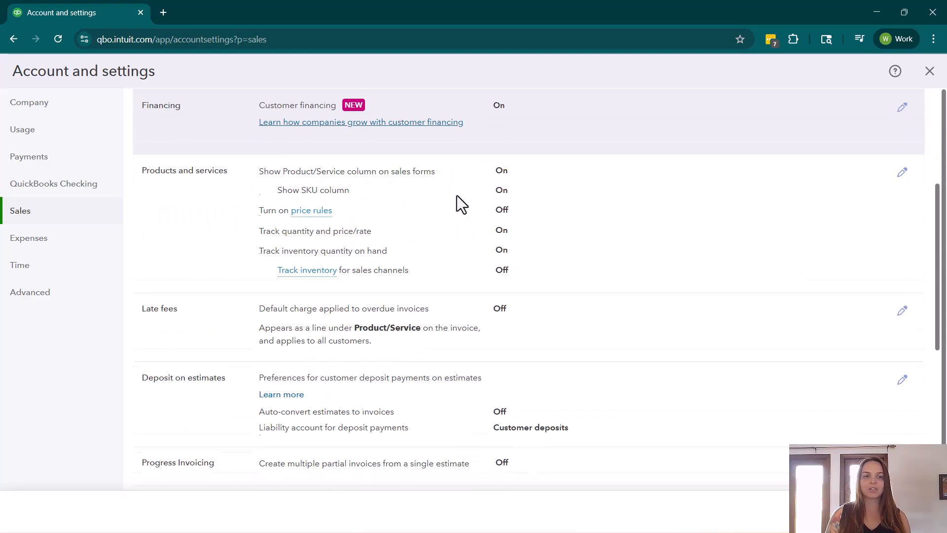
scroll(456, 195, down, 5)
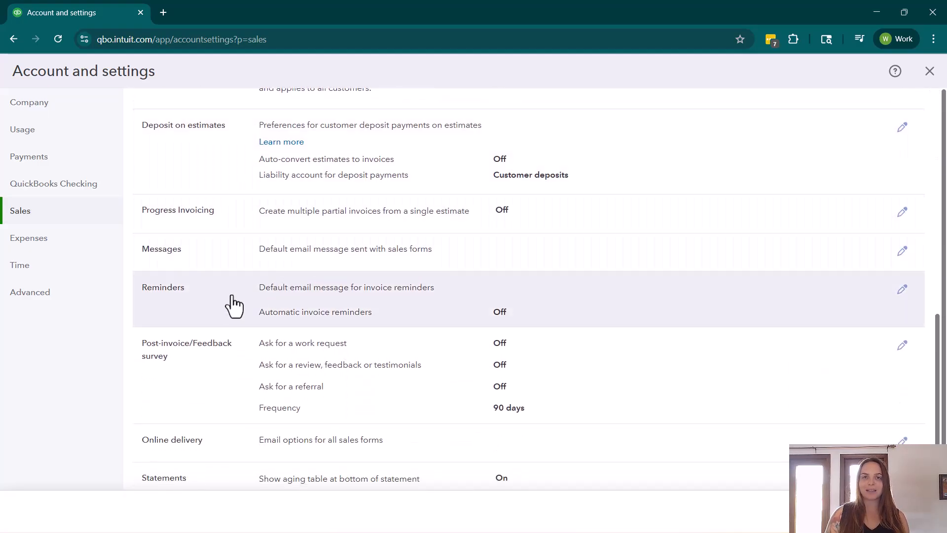
scroll(233, 305, down, 2)
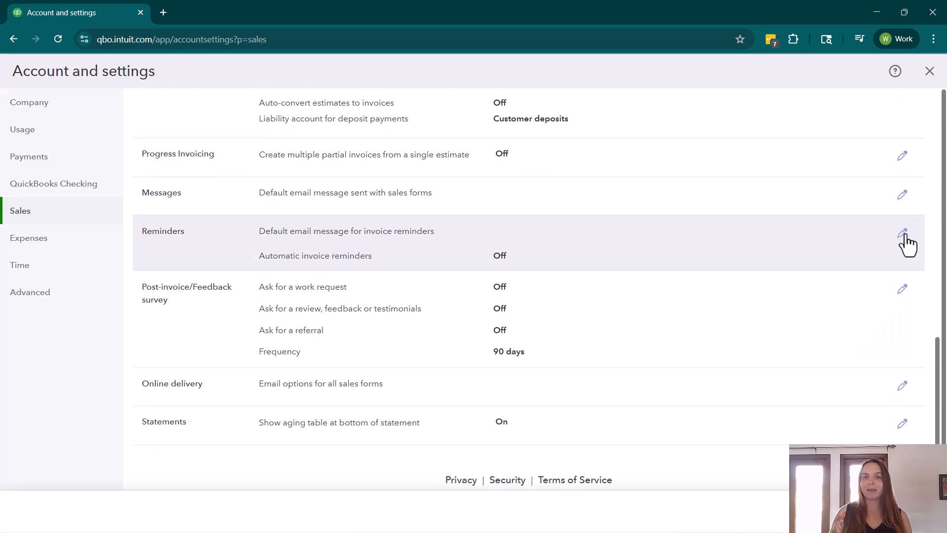
click(903, 234)
click(389, 264)
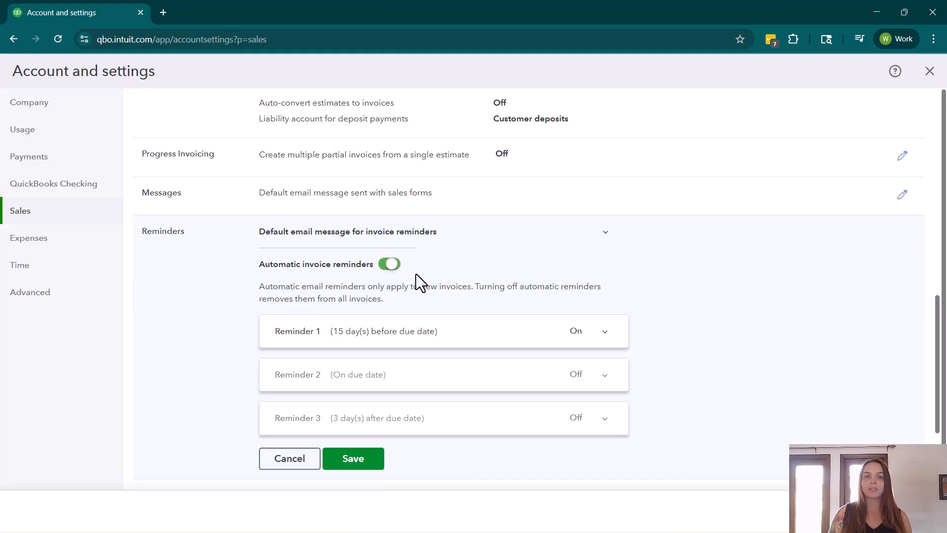
- Expand Reminder 1 and review its day-count and before/after due date options
scroll(692, 259, down, 2)
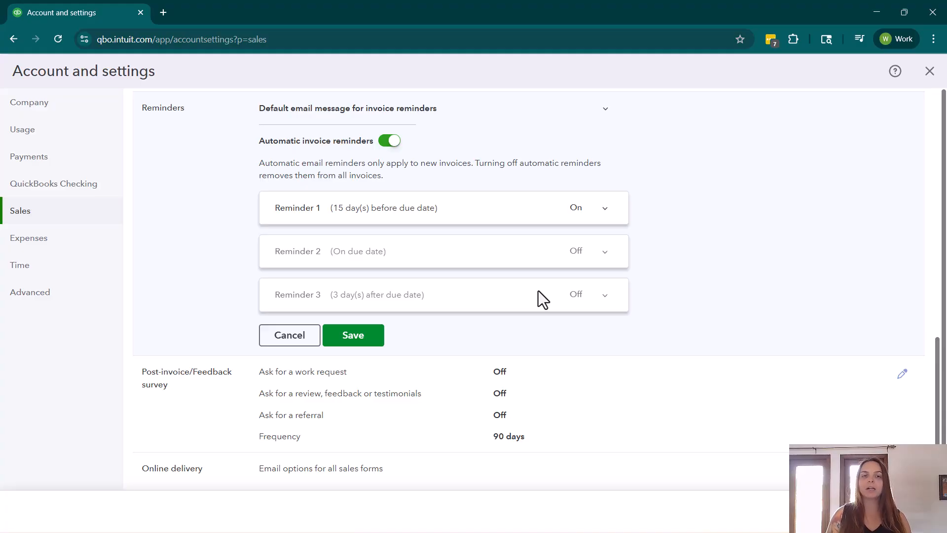
click(524, 211)
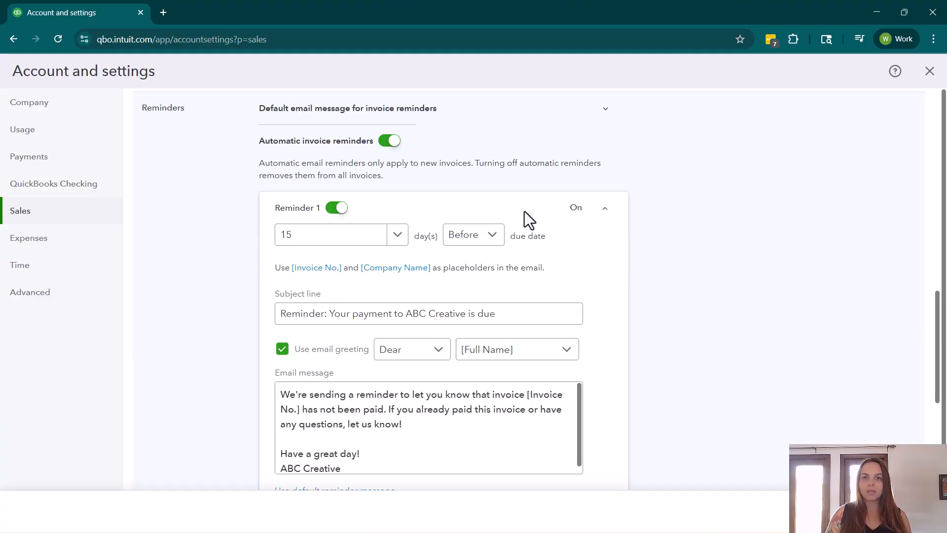
scroll(538, 227, down, 2)
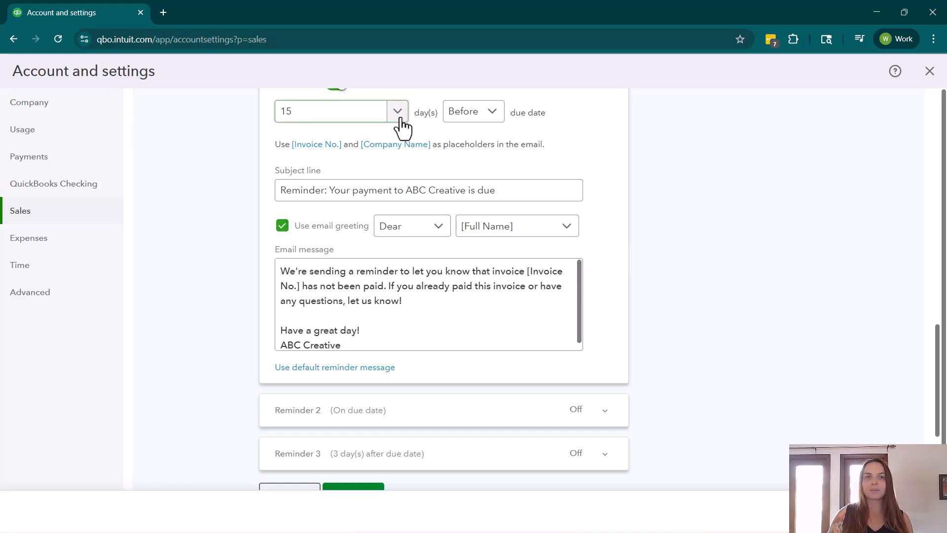
click(397, 116)
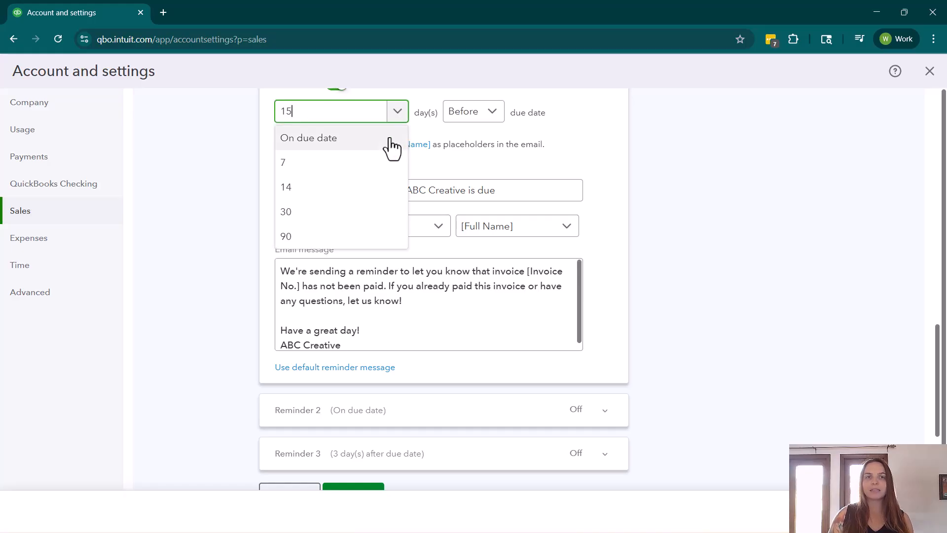
click(477, 118)
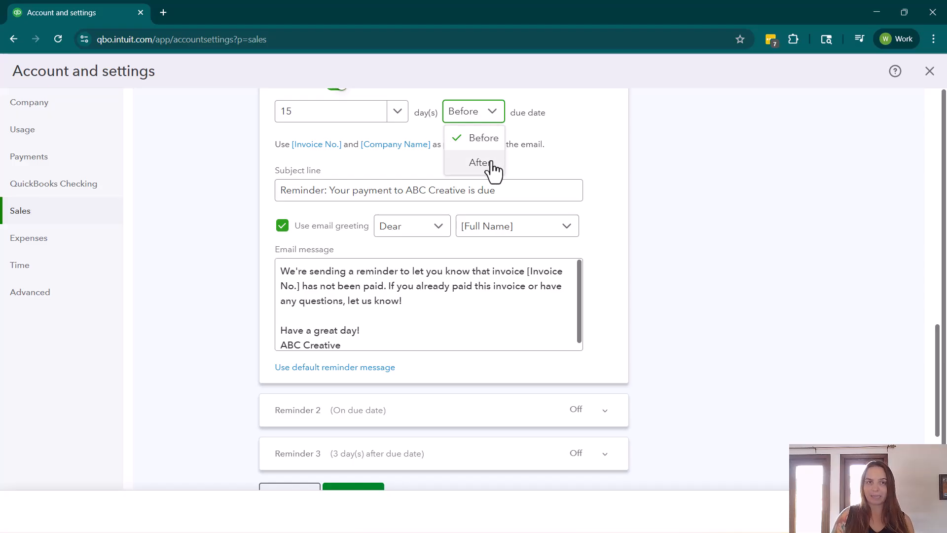
click(376, 118)
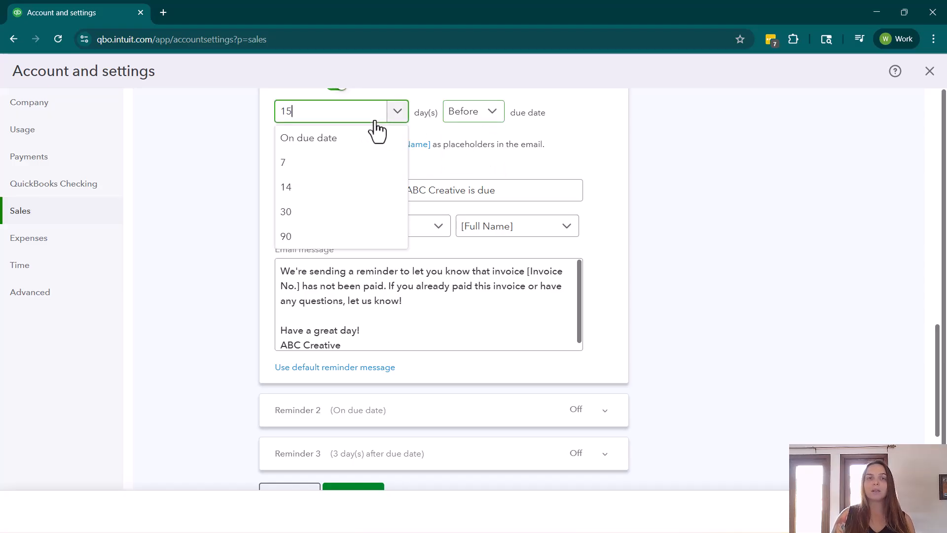
- Set Reminder 1 to go out 20 days before the due date
click(339, 123)
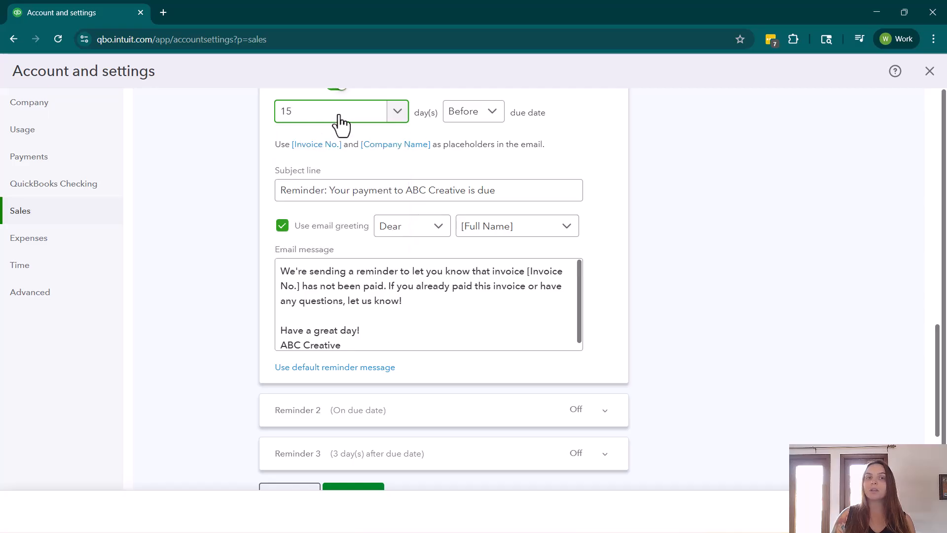
click(340, 123)
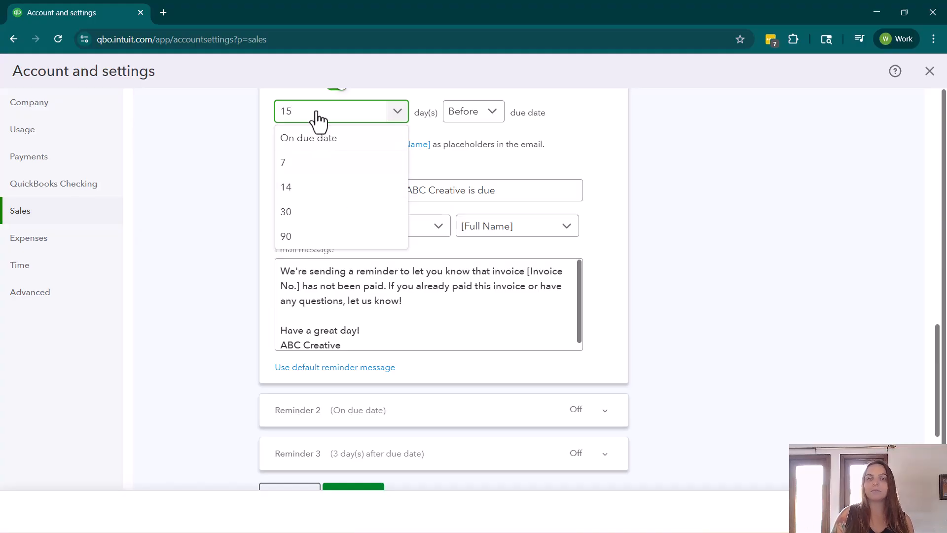
drag(318, 118, 271, 108)
key(BackSpace)
text(20)
click(271, 132)
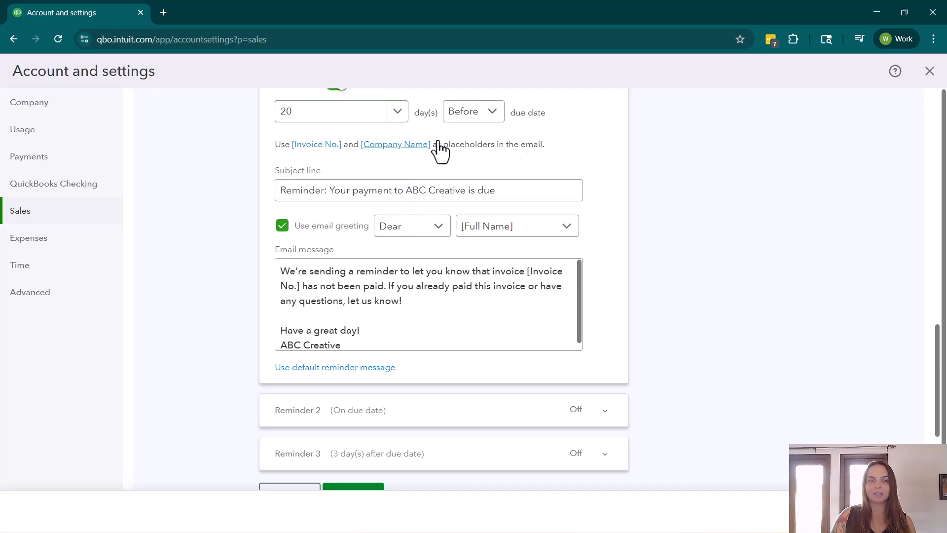
- Set Reminder 1's timing to 15 days, keeping the Before due date option
click(373, 122)
drag(345, 112, 236, 111)
text(15)
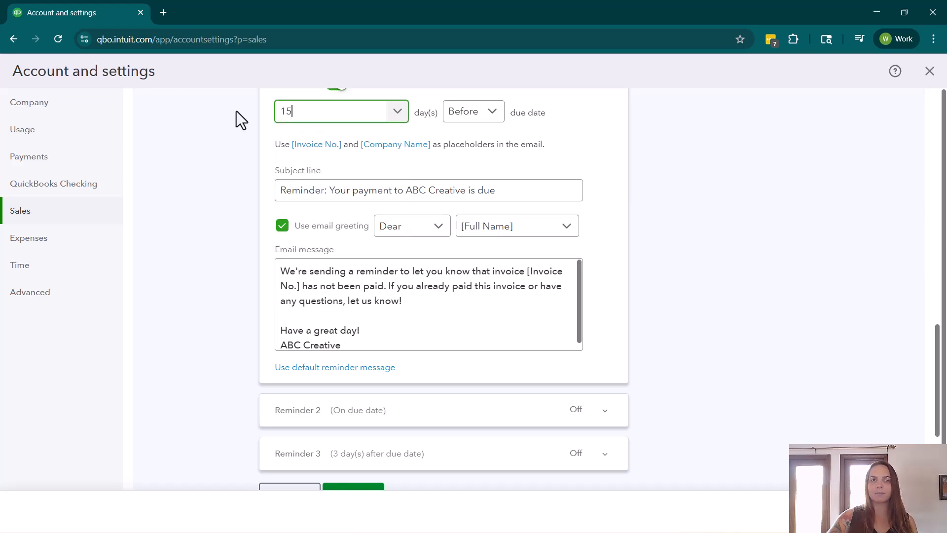
click(569, 138)
click(478, 118)
click(592, 143)
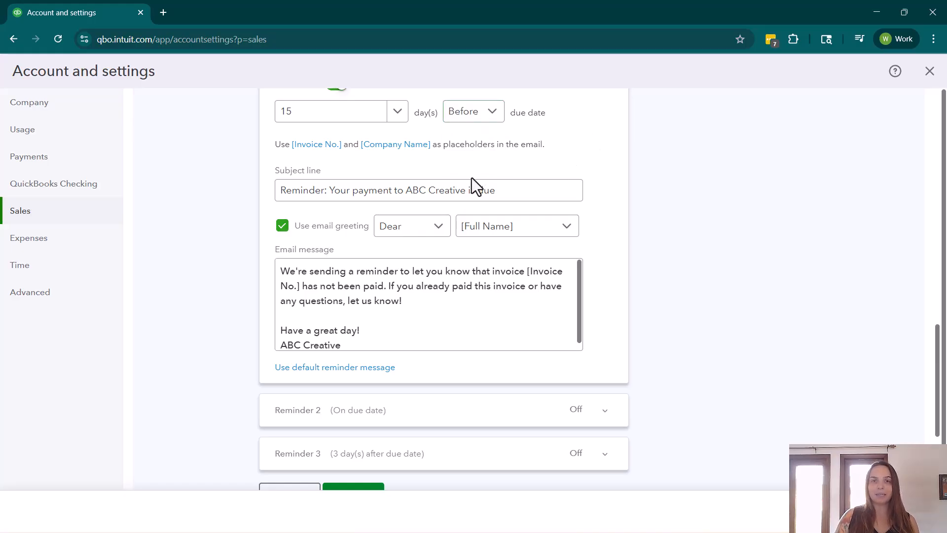
- Review Reminder 1's subject line, email greeting, message text and timing
scroll(454, 172, down, 1)
click(360, 136)
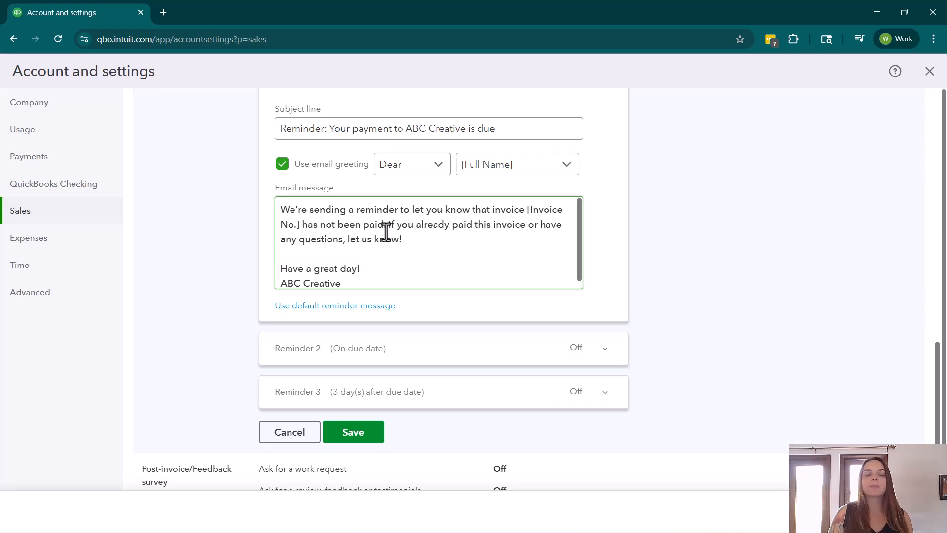
click(587, 259)
scroll(587, 259, up, 3)
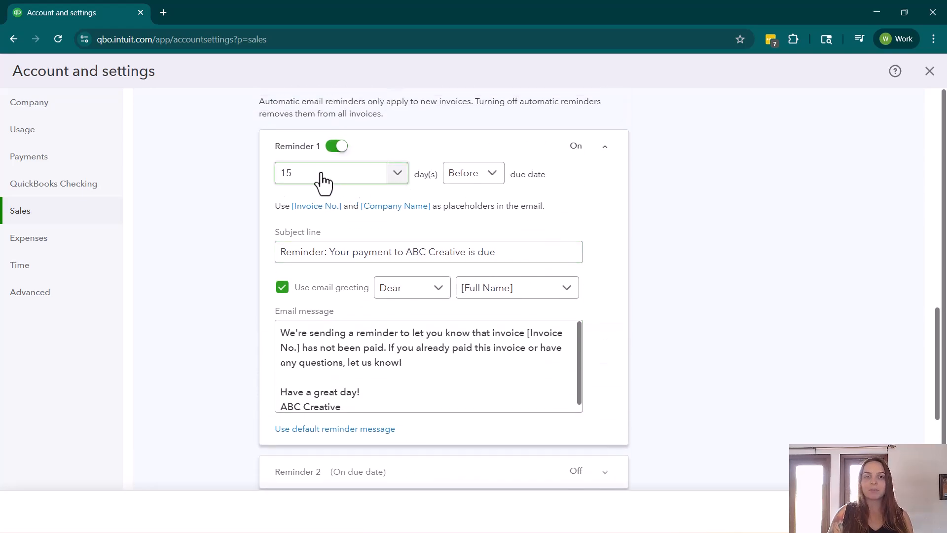
- Turn on Reminder 2 with its timing at On due date and its default email message
scroll(487, 243, down, 3)
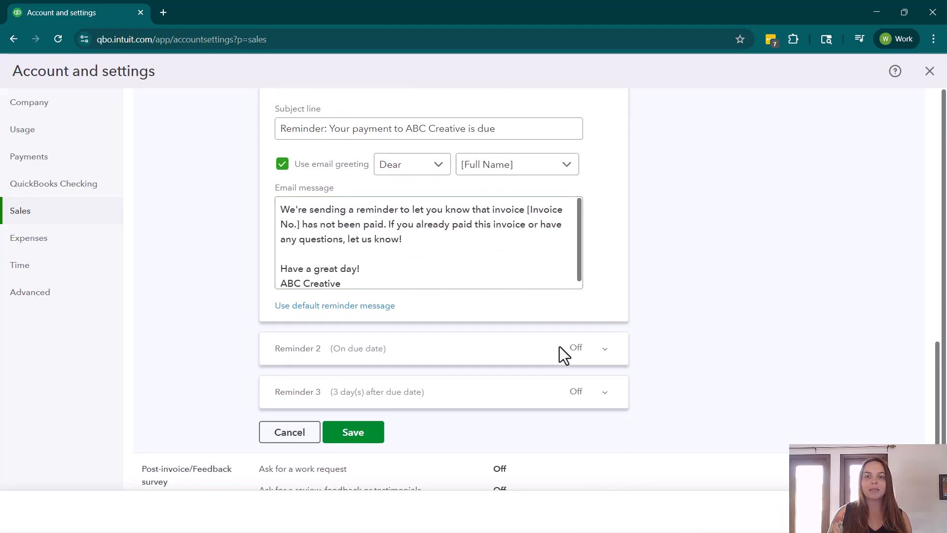
click(602, 348)
scroll(418, 191, up, 3)
click(336, 189)
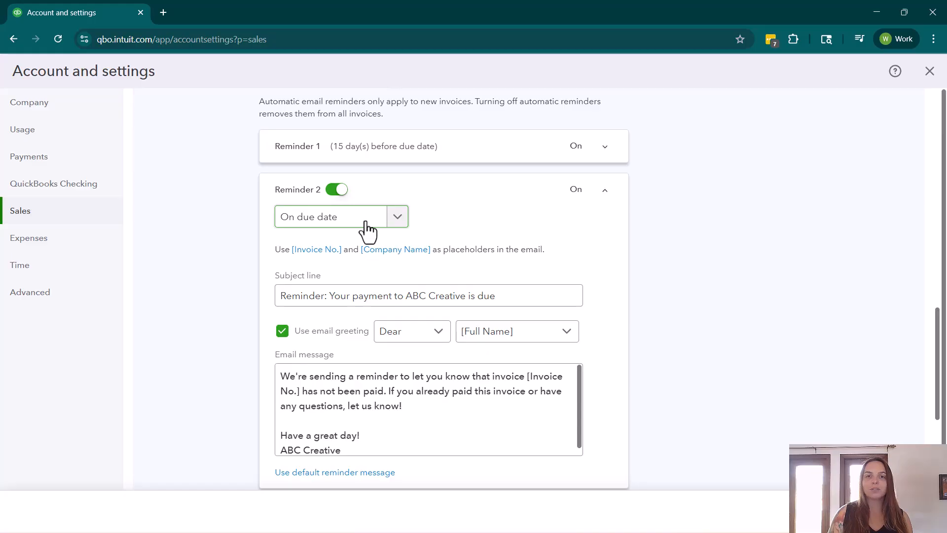
scroll(417, 226, down, 1)
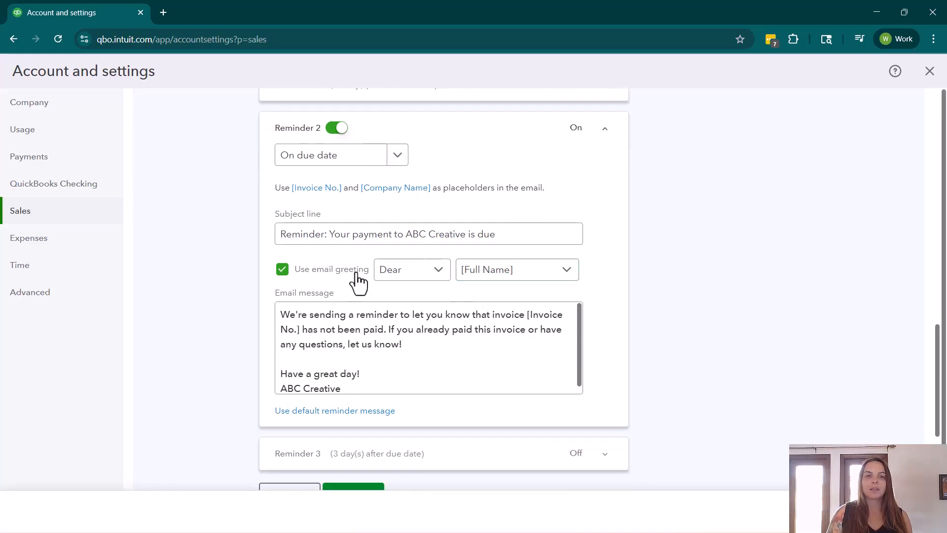
- Turn on Reminder 3 for 7 days after the due date and save the reminder settings
scroll(412, 329, down, 2)
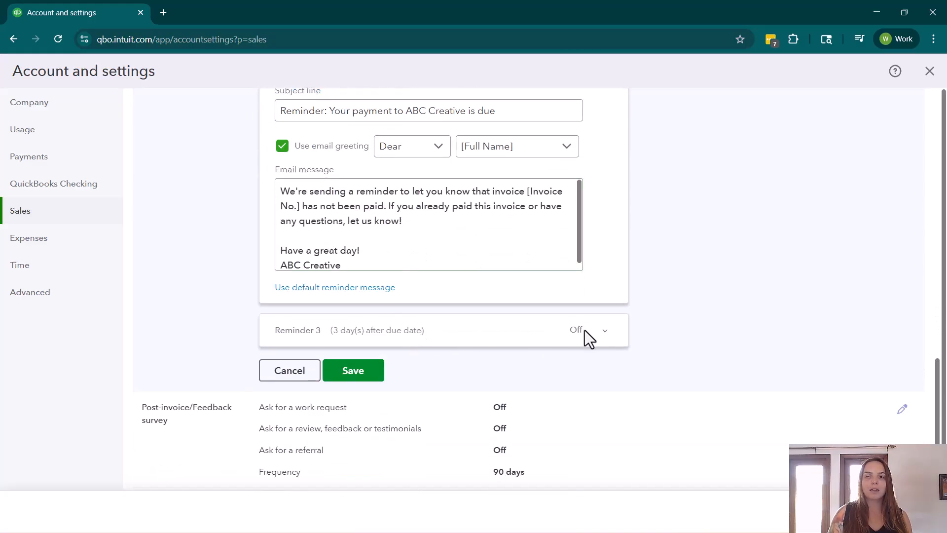
click(605, 331)
scroll(321, 193, up, 2)
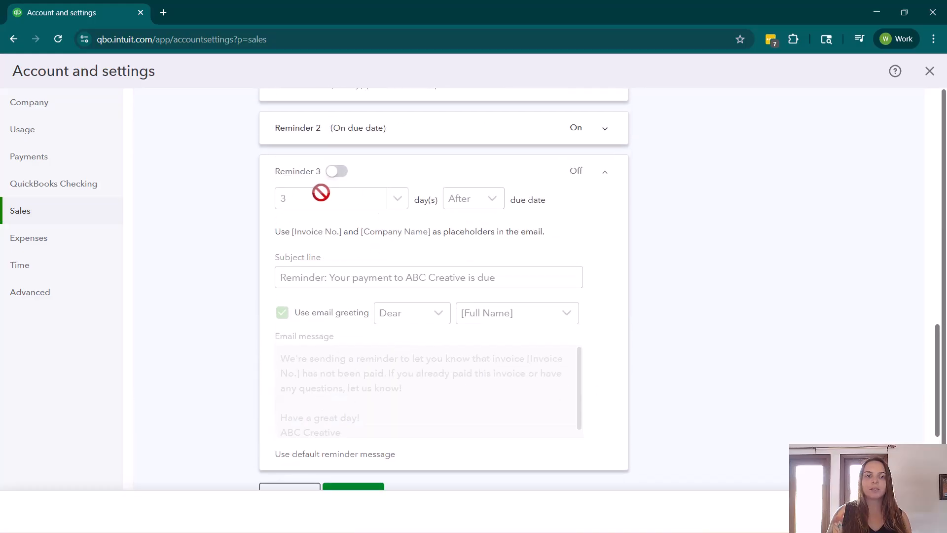
click(336, 172)
click(465, 204)
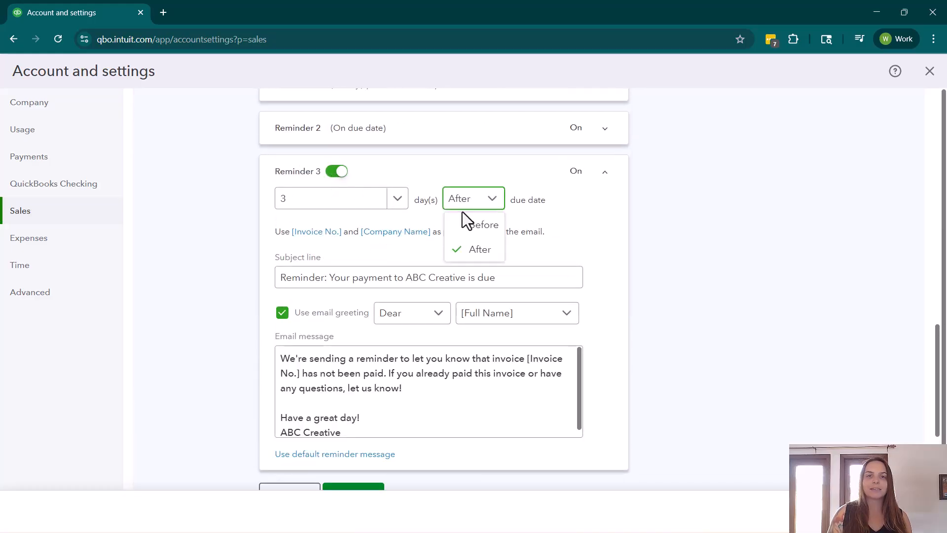
click(474, 249)
click(384, 202)
click(285, 256)
scroll(545, 247, down, 4)
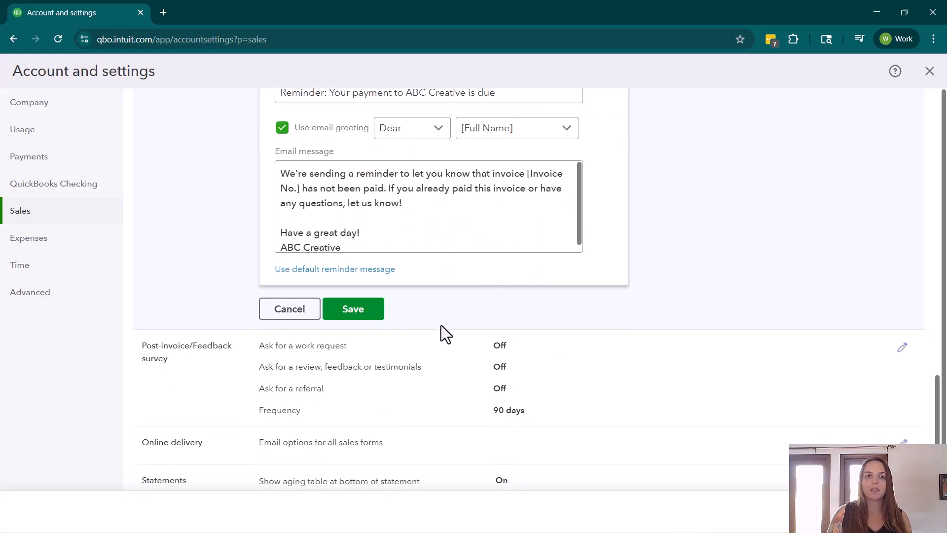
scroll(404, 375, up, 2)
click(368, 439)
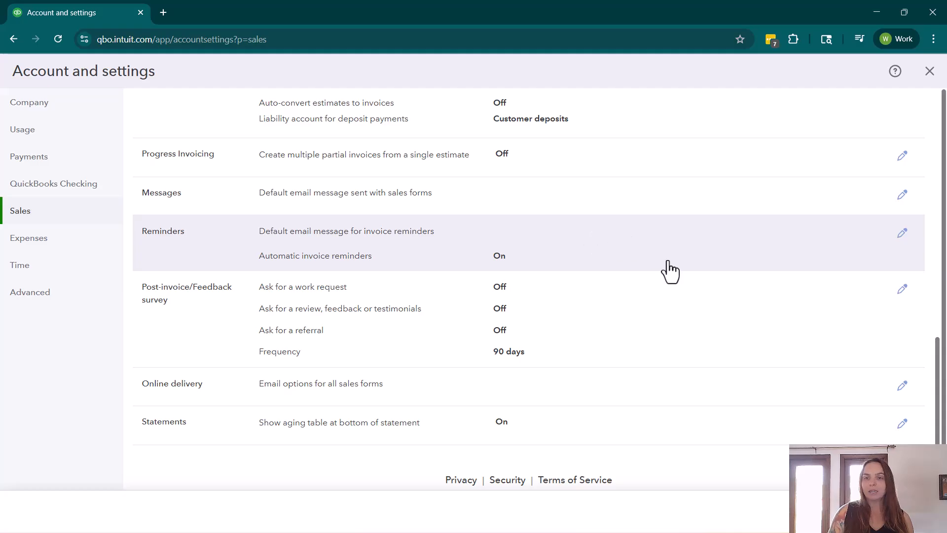
- Reopen the invoice reminder settings for editing and expand Reminder 1 to check its schedule
click(901, 234)
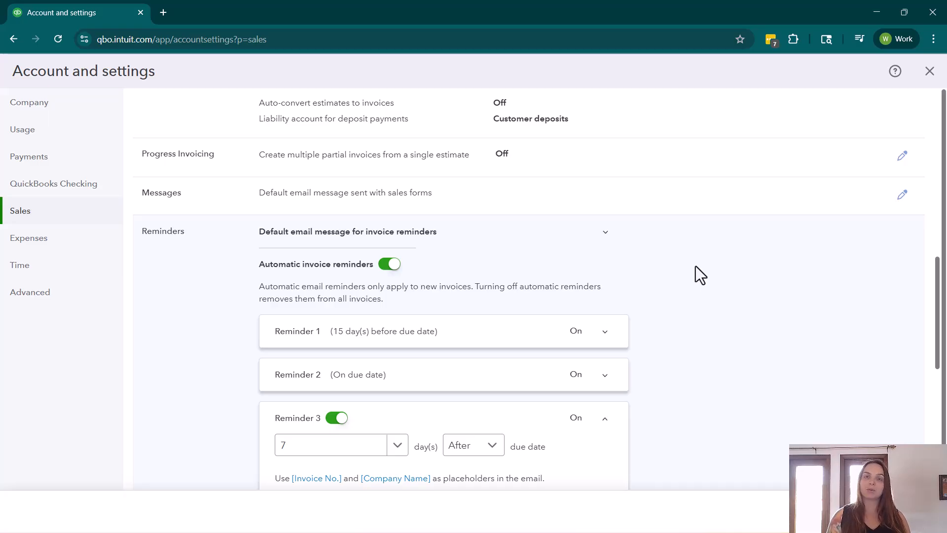
click(516, 325)
scroll(610, 299, down, 2)
click(310, 243)
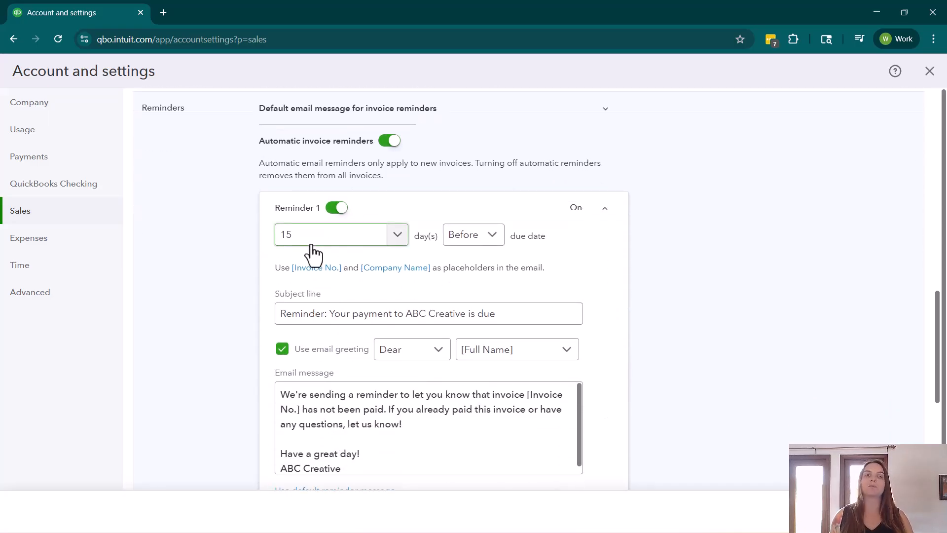